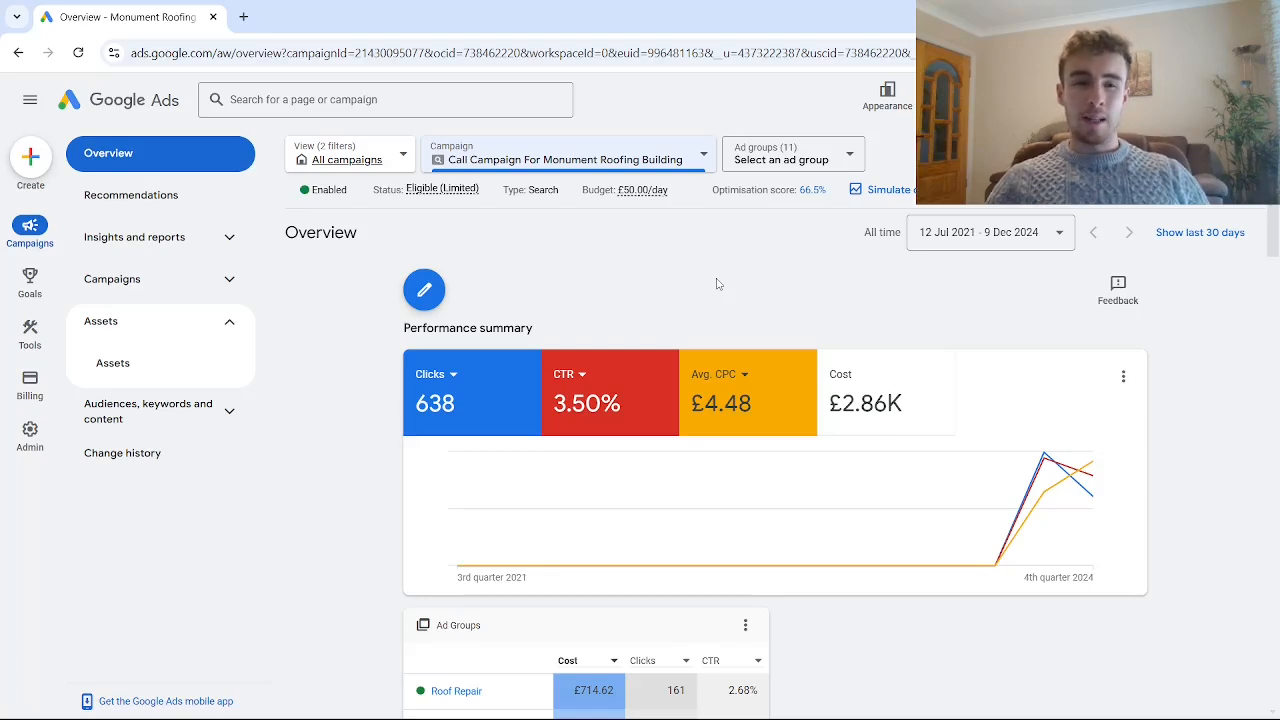
# - Open the account's conversions summary and start creating a new conversion action
pyautogui.moveTo(20, 297)
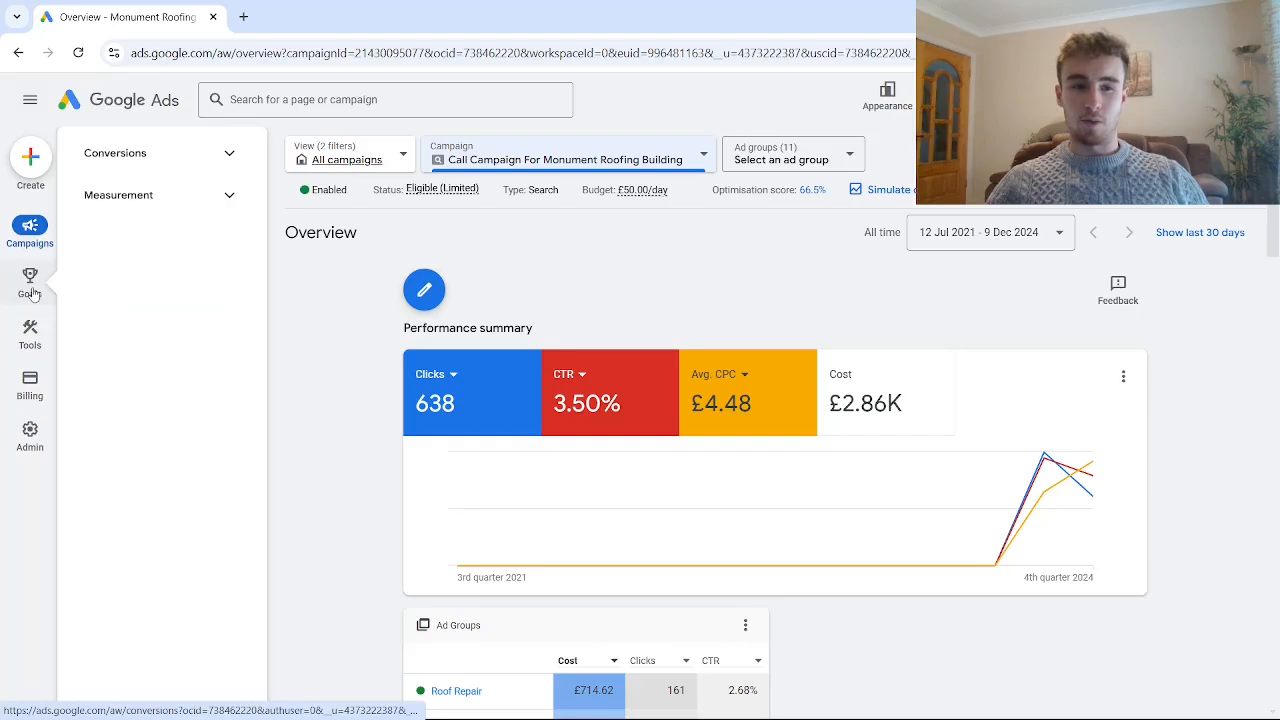
pyautogui.click(129, 169)
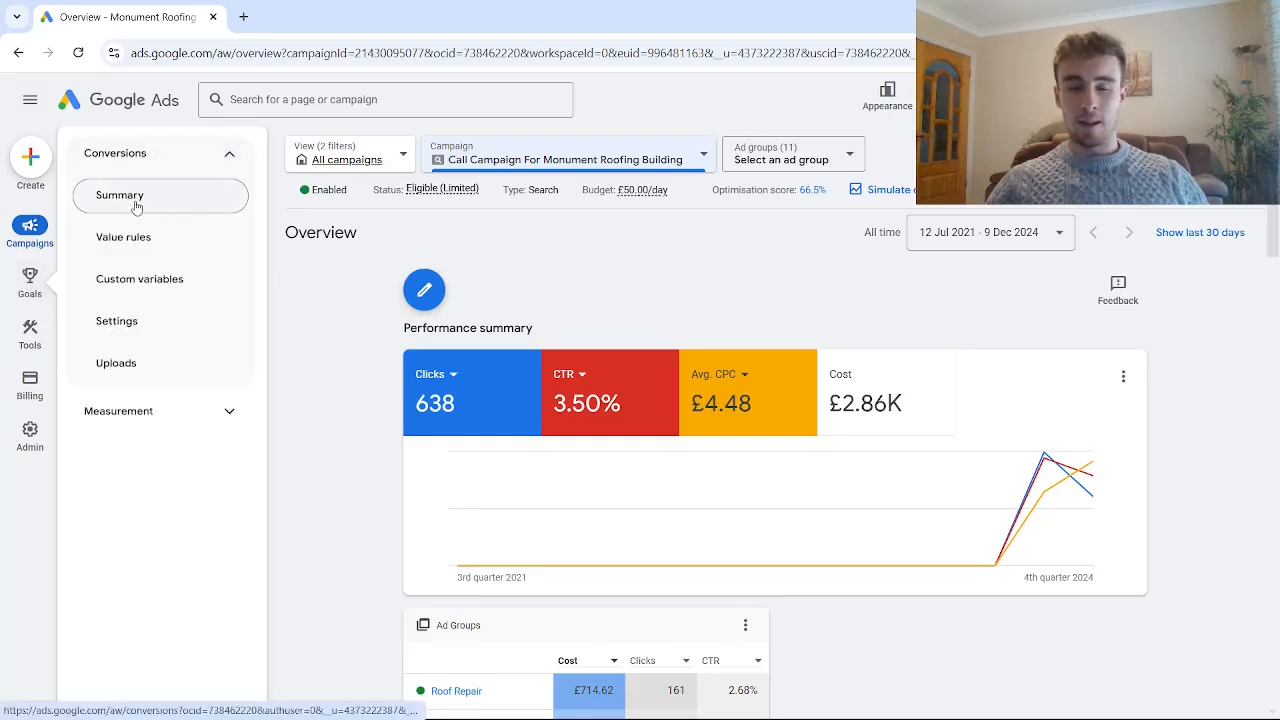
pyautogui.click(133, 211)
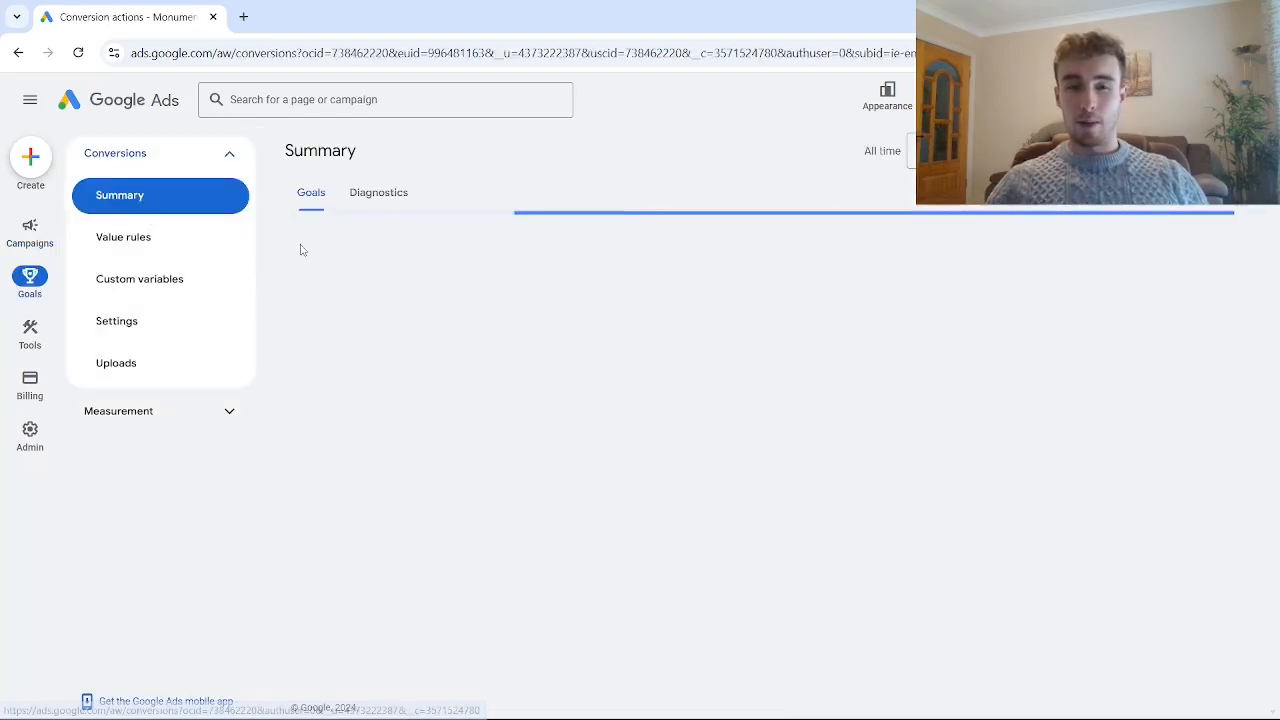
pyautogui.scroll(-2, 435, 455)
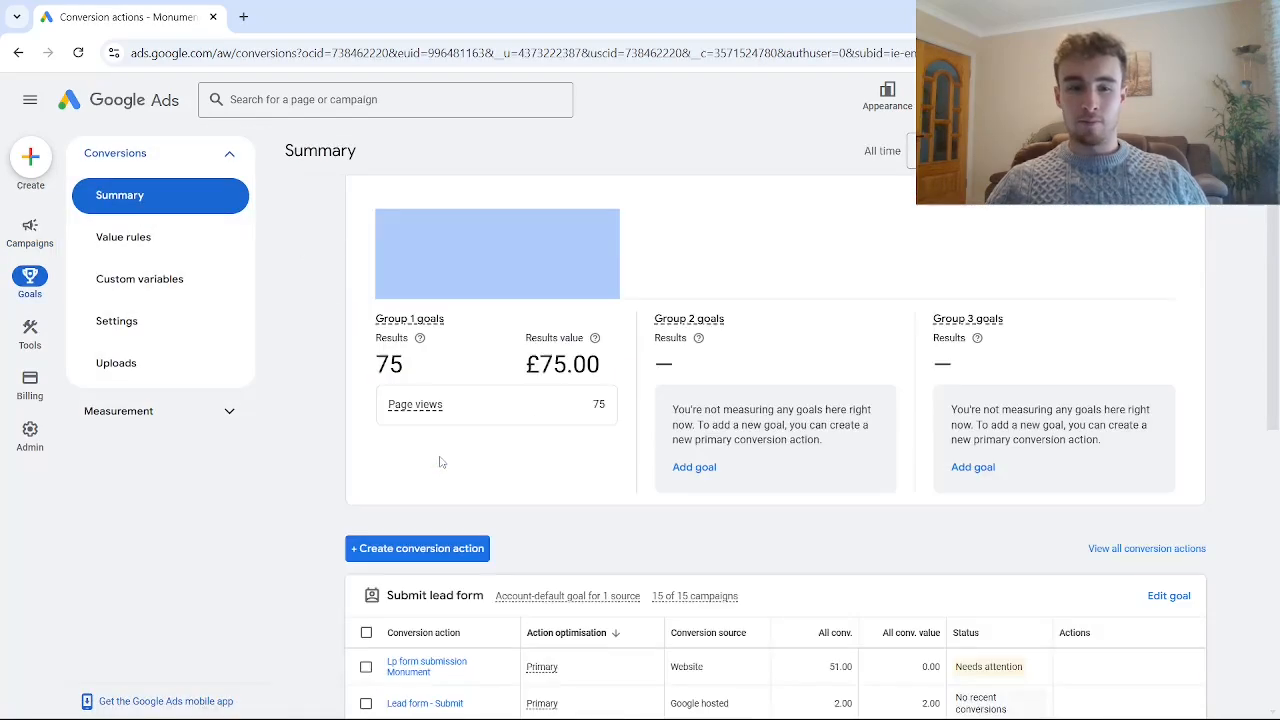
pyautogui.click(393, 556)
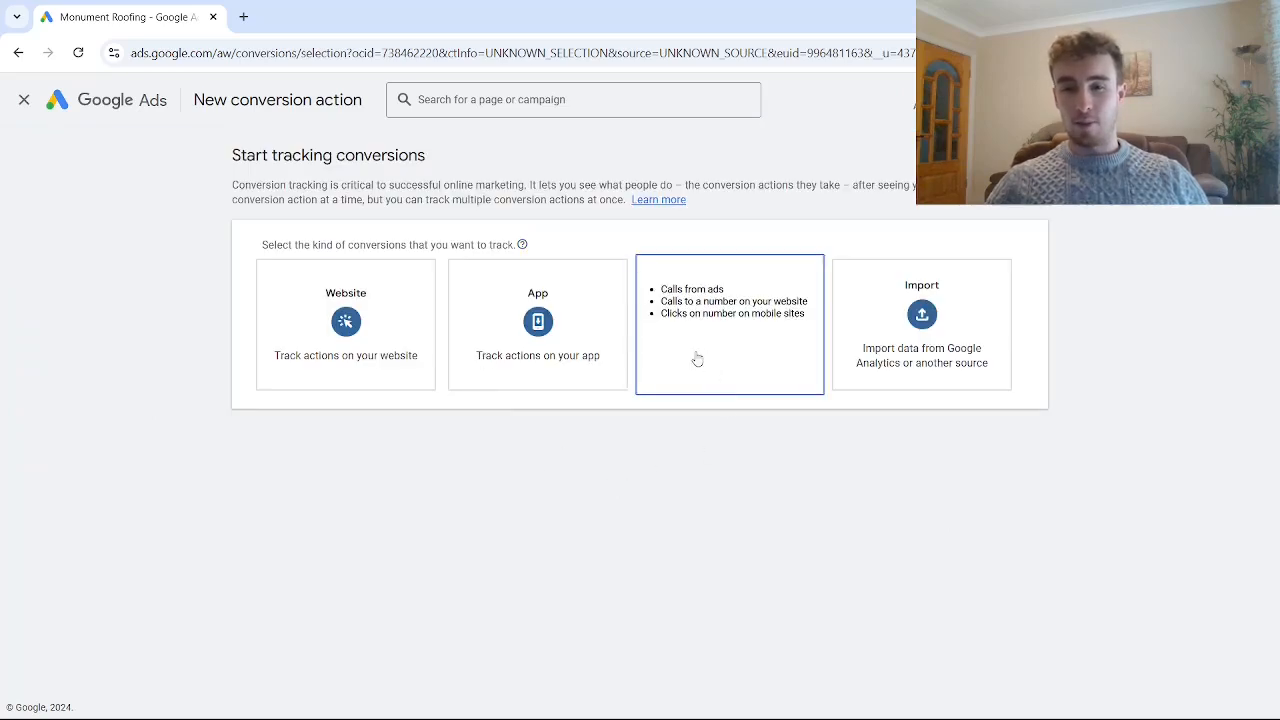
# - Choose to track phone calls, with calls from ads using call extensions or call-only ads as the source, and continue
pyautogui.click(732, 384)
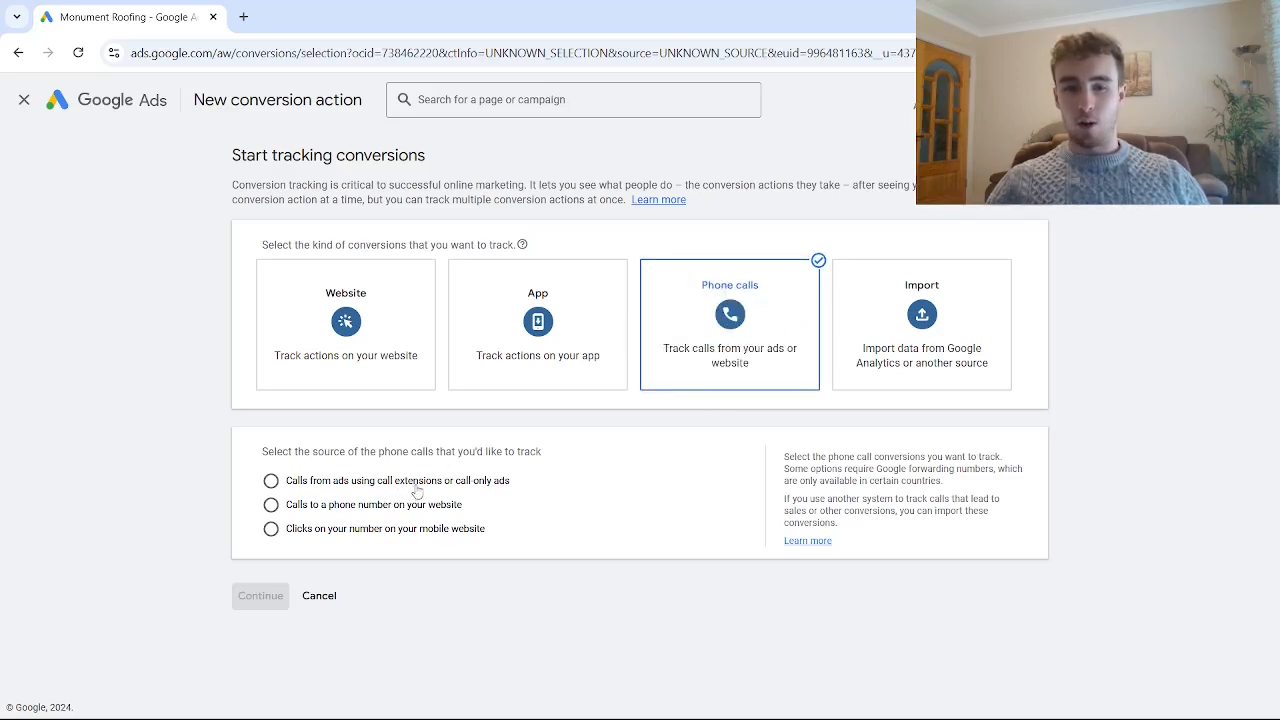
pyautogui.moveTo(456, 488); pyautogui.dragTo(512, 484)
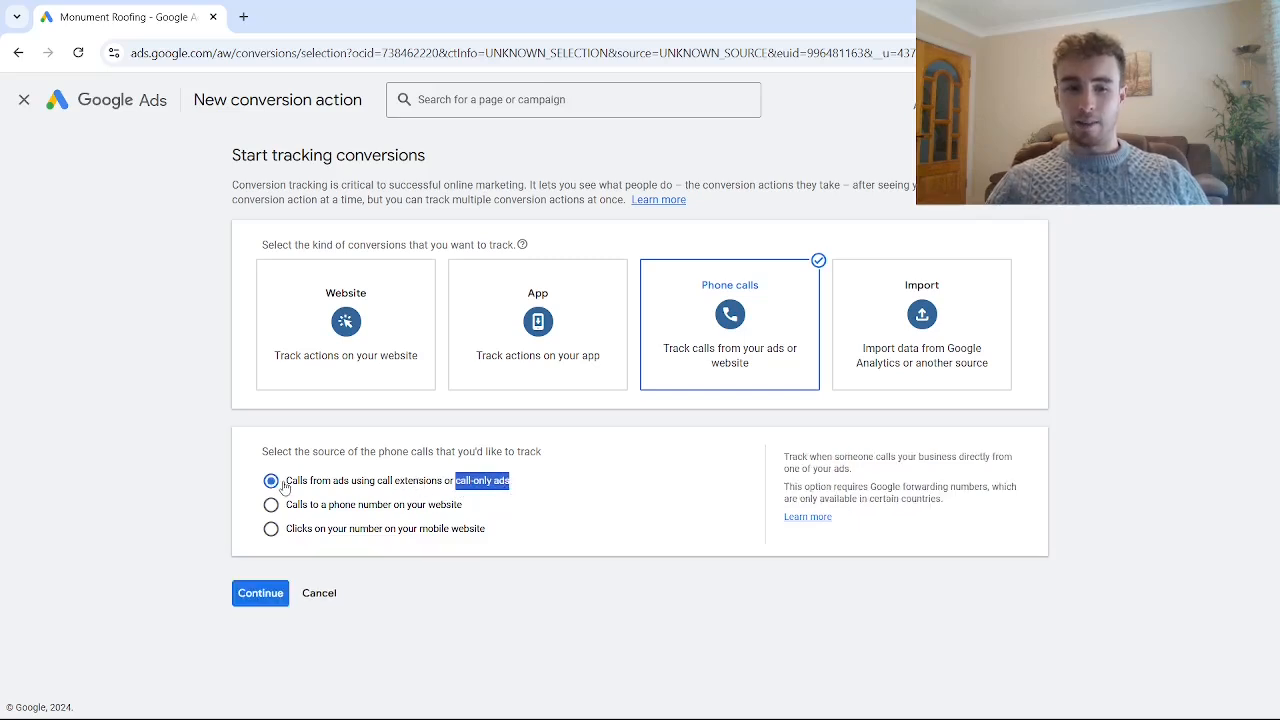
pyautogui.click(260, 593)
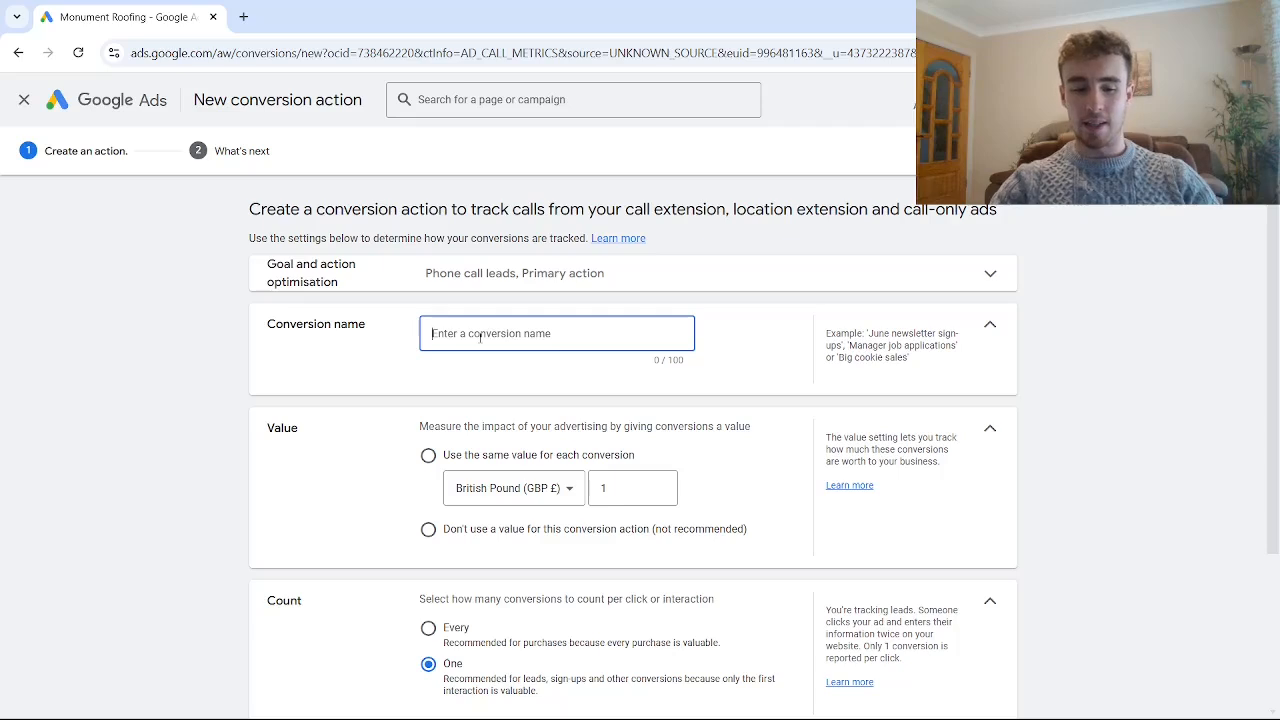
# - Name the conversion action "Call from call-only ad for video" and choose not to use a value for it
pyautogui.write('Call from')
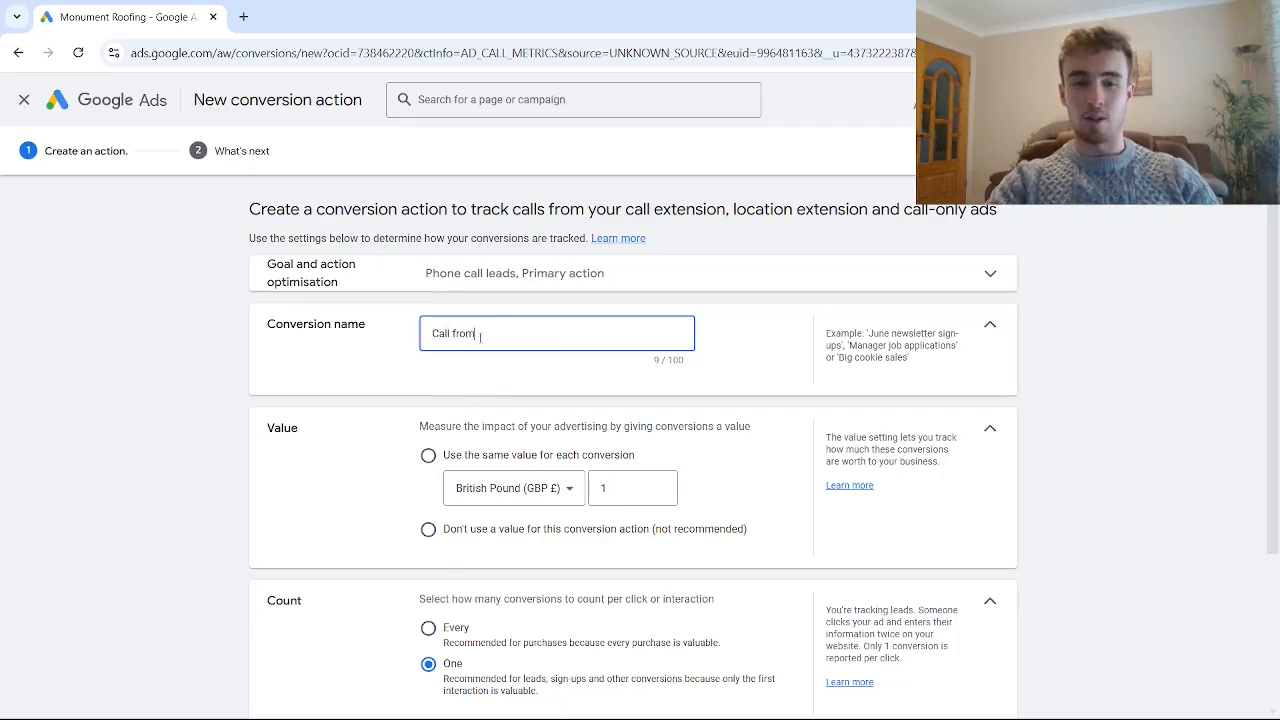
pyautogui.write(' call-')
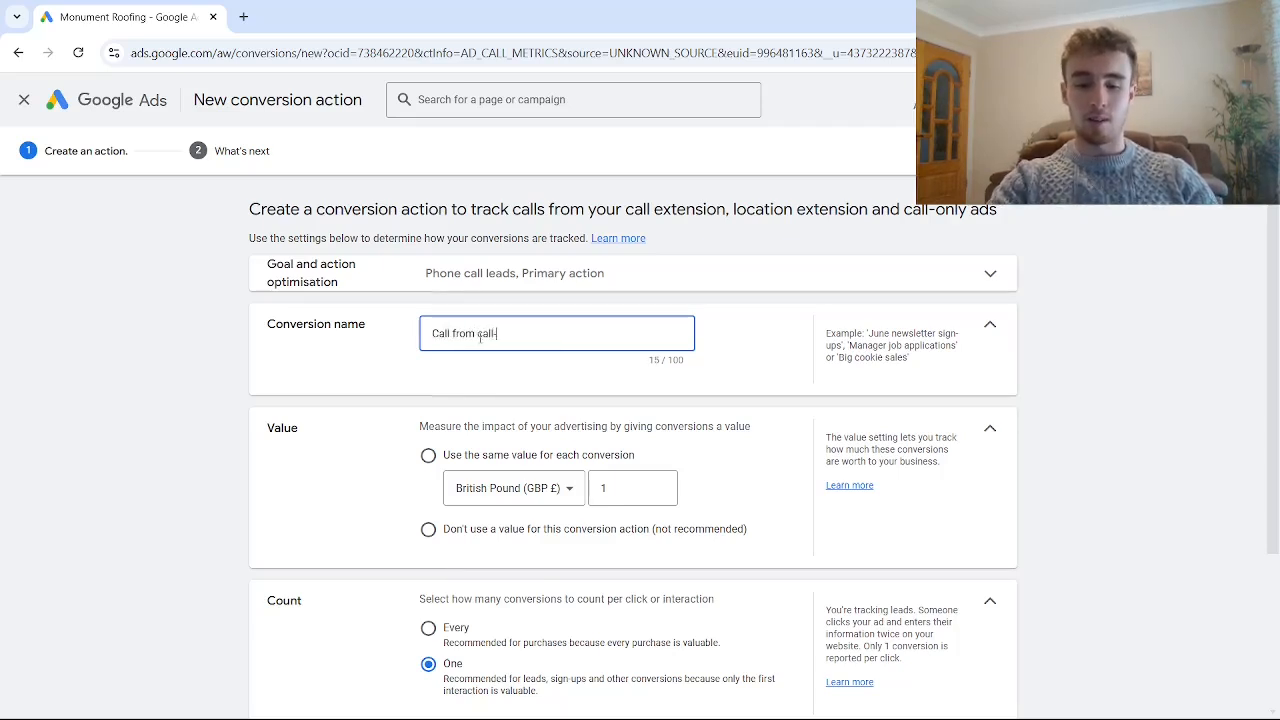
pyautogui.write('only ad for v')
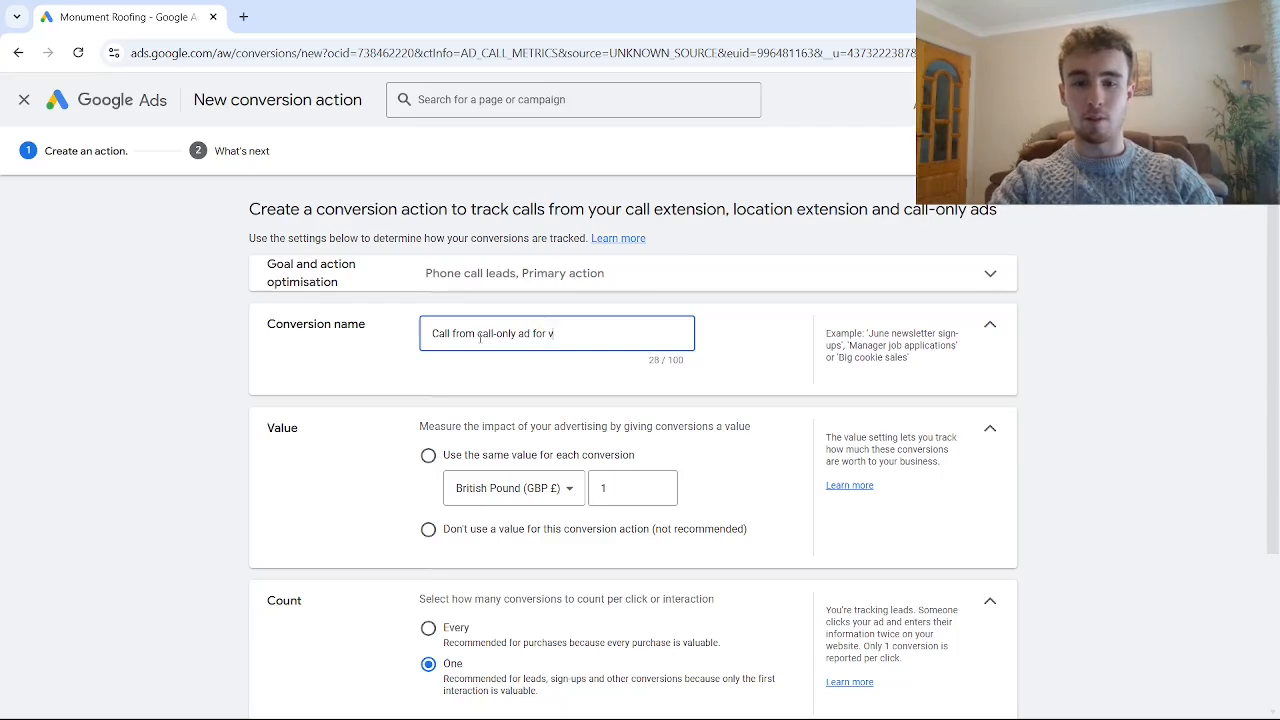
pyautogui.write('ideo')
pyautogui.click(480, 529)
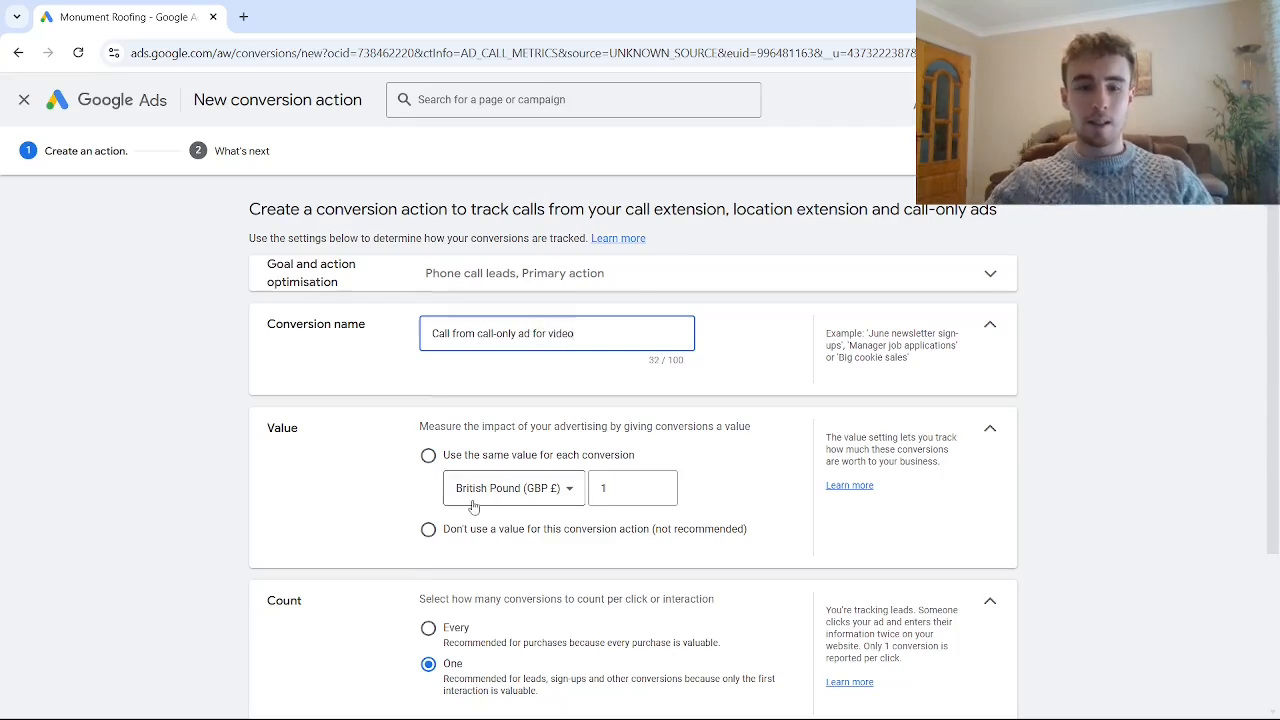
# - Set the minimum call length that counts as a conversion to 1 second
pyautogui.scroll(-1, 475, 430)
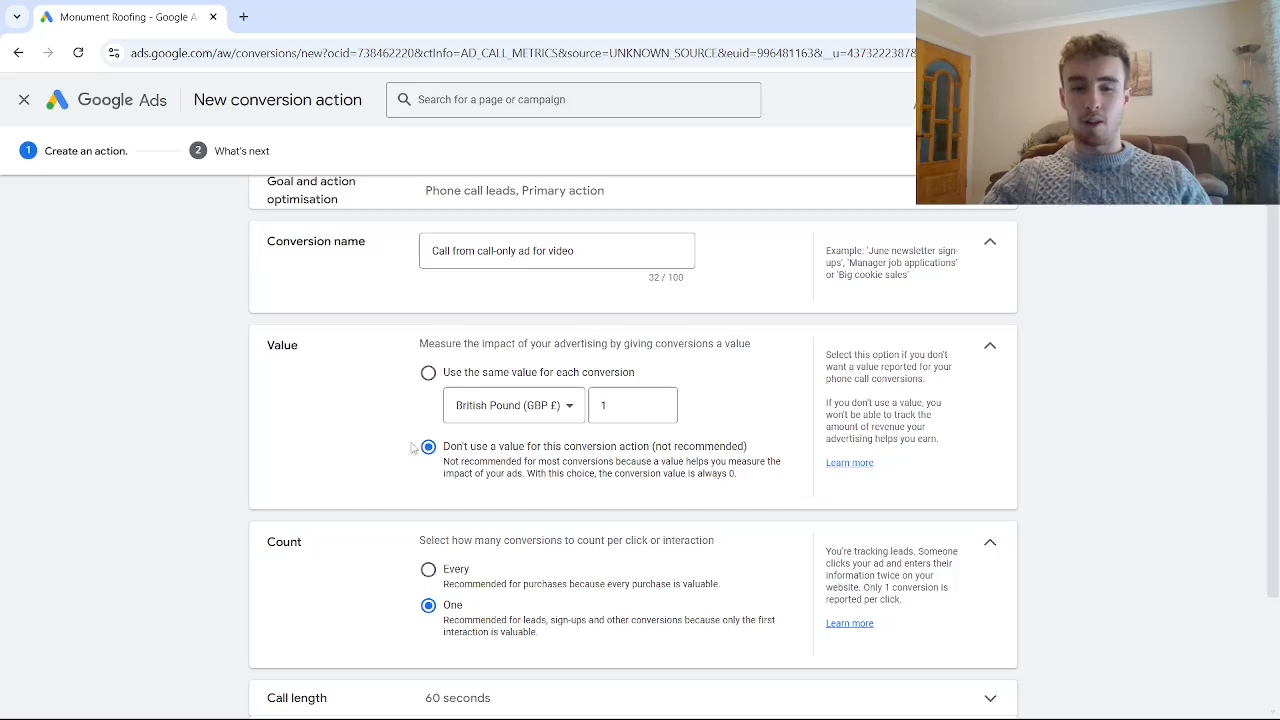
pyautogui.scroll(-2, 410, 447)
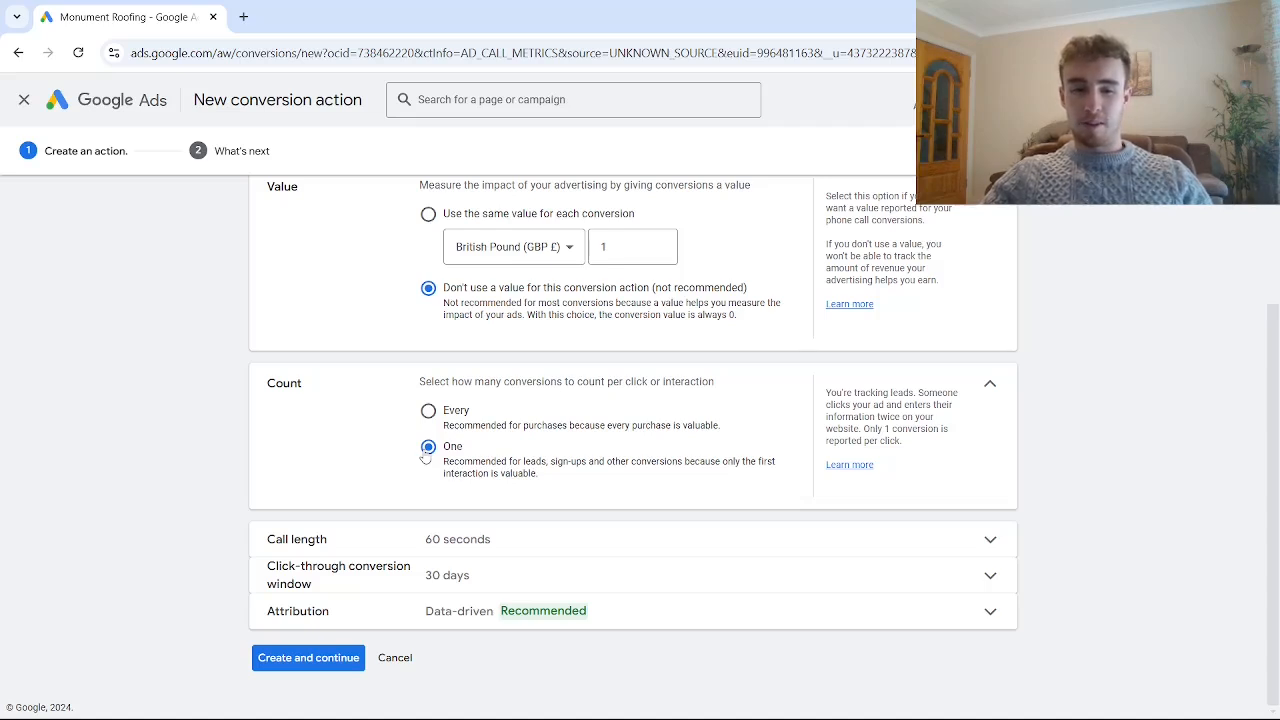
pyautogui.click(457, 538)
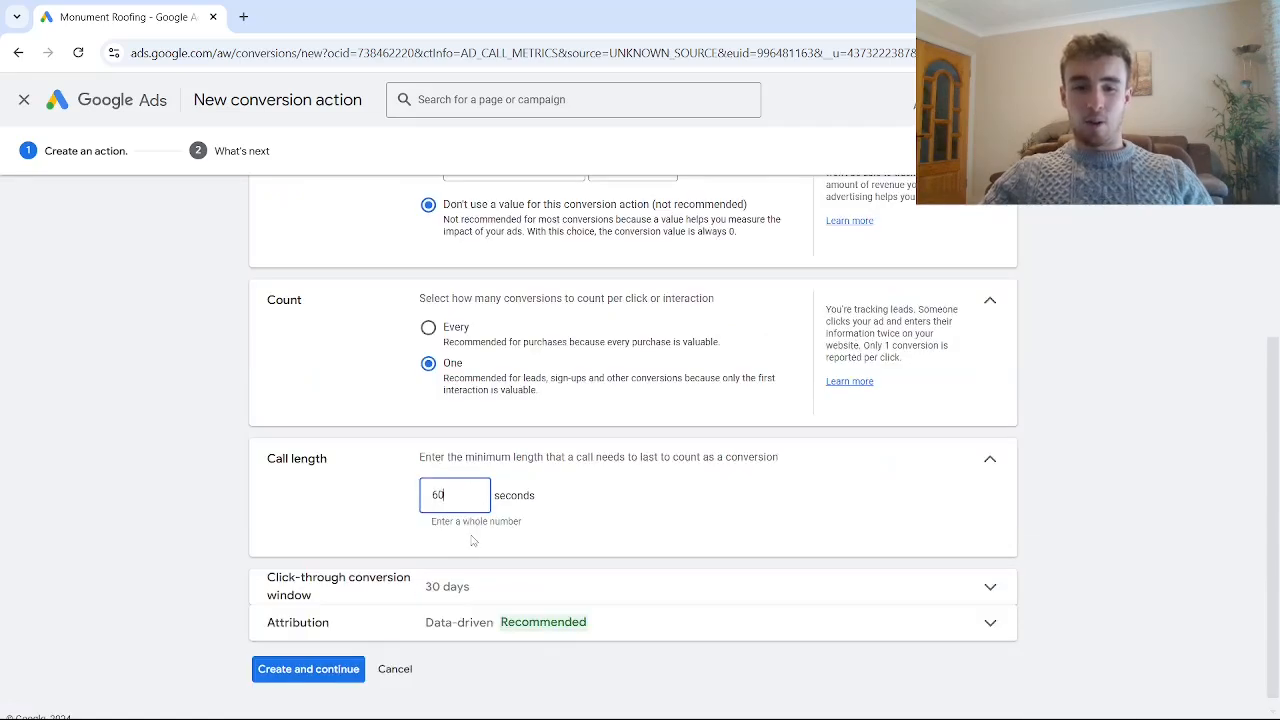
pyautogui.press('BackSpace')
pyautogui.press('BackSpace')
pyautogui.write('1')
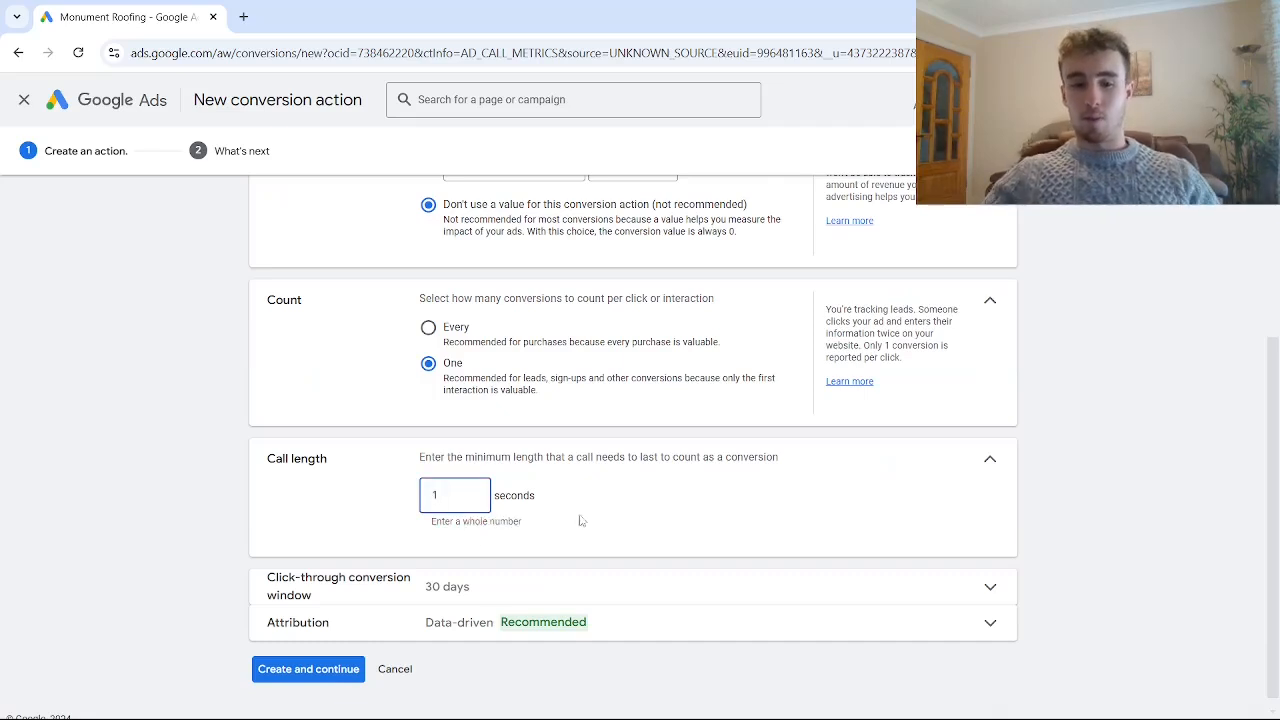
# - Create the conversion action with the 30-day click-through conversion window and finish the setup
pyautogui.scroll(-1, 580, 520)
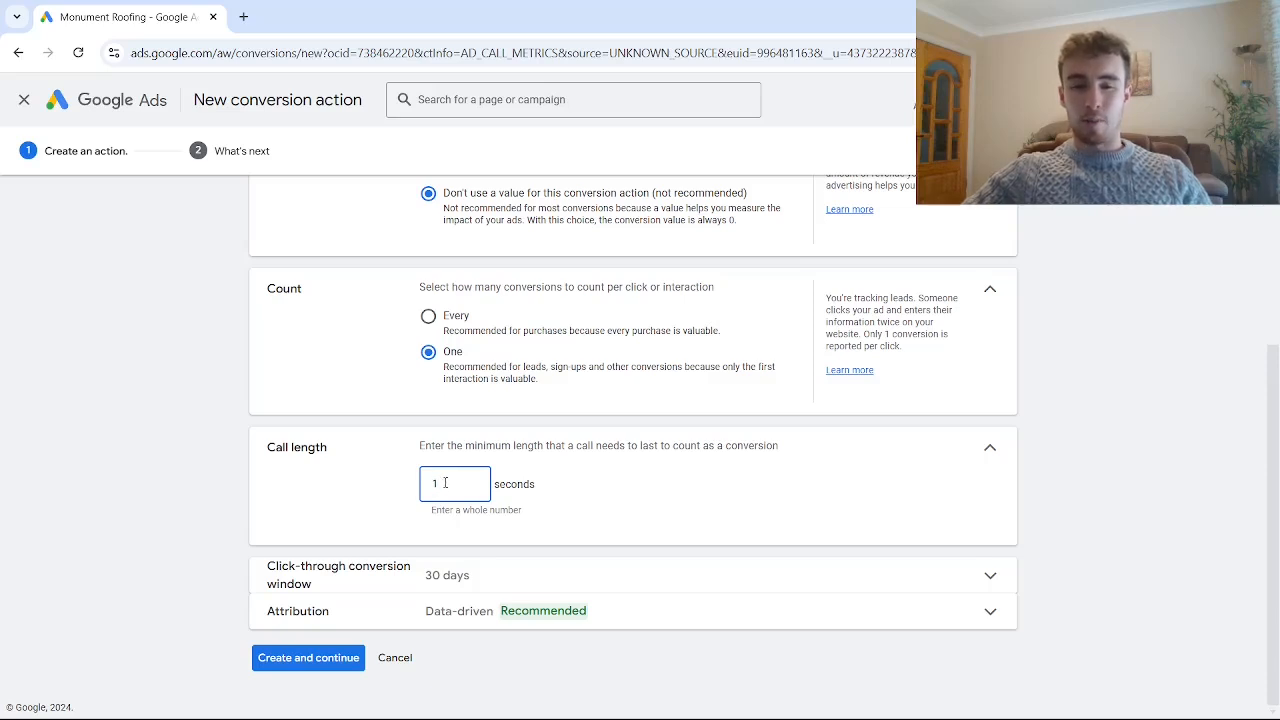
pyautogui.click(438, 578)
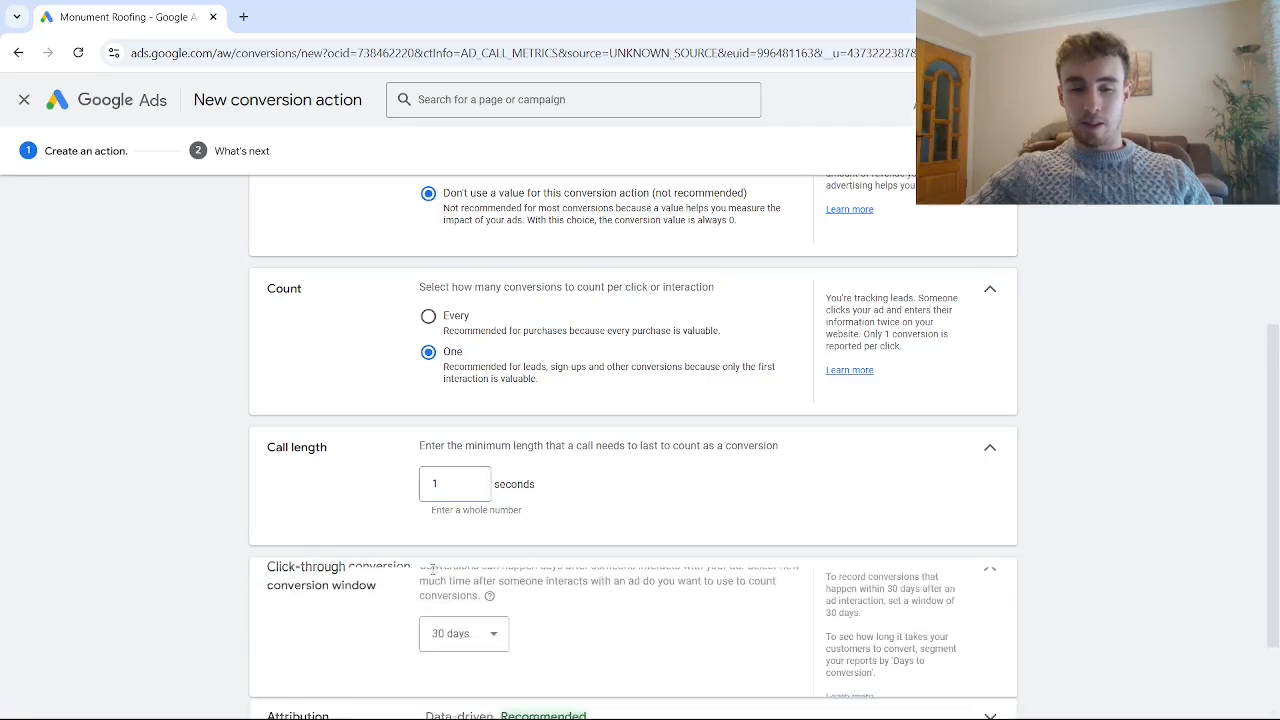
pyautogui.scroll(-2, 432, 560)
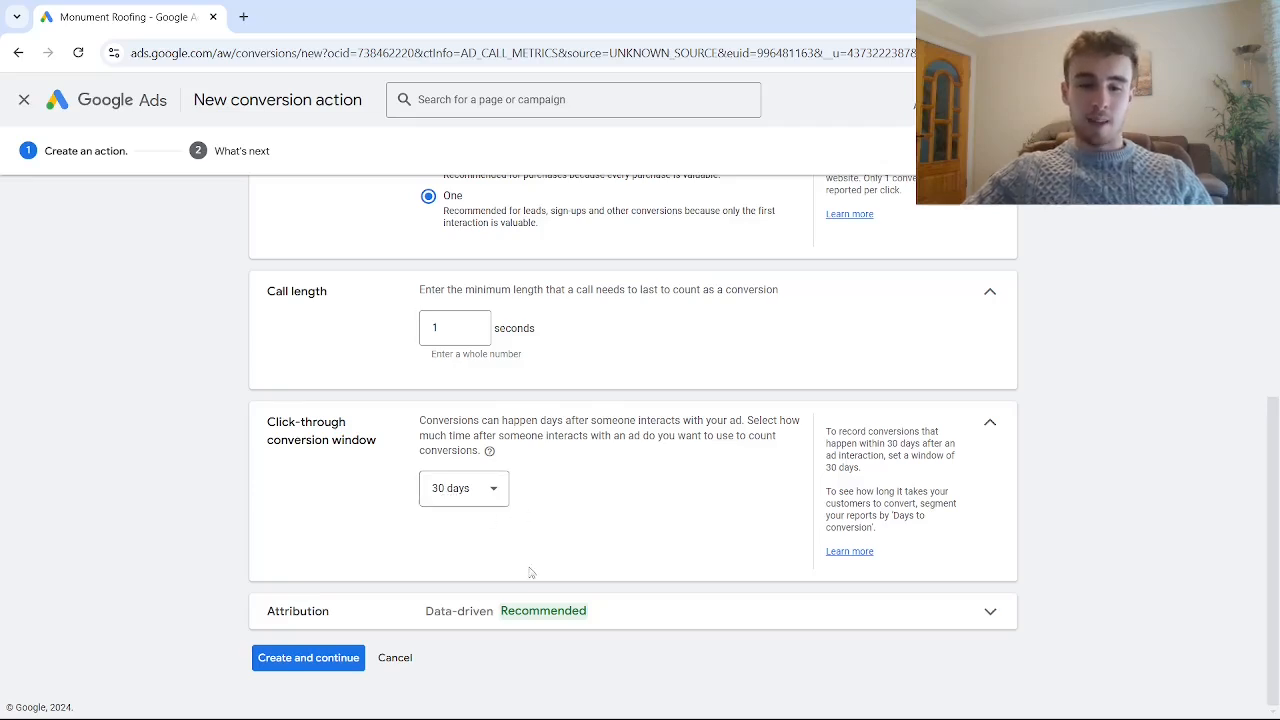
pyautogui.click(297, 657)
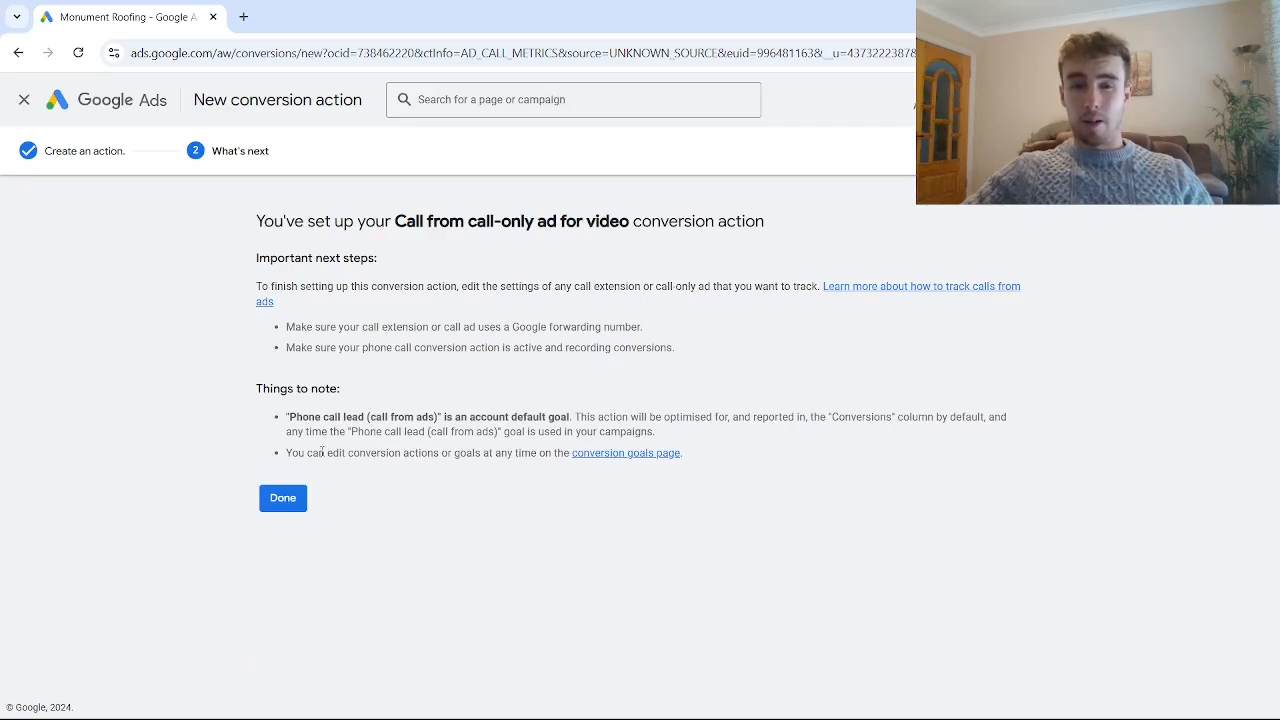
pyautogui.click(278, 499)
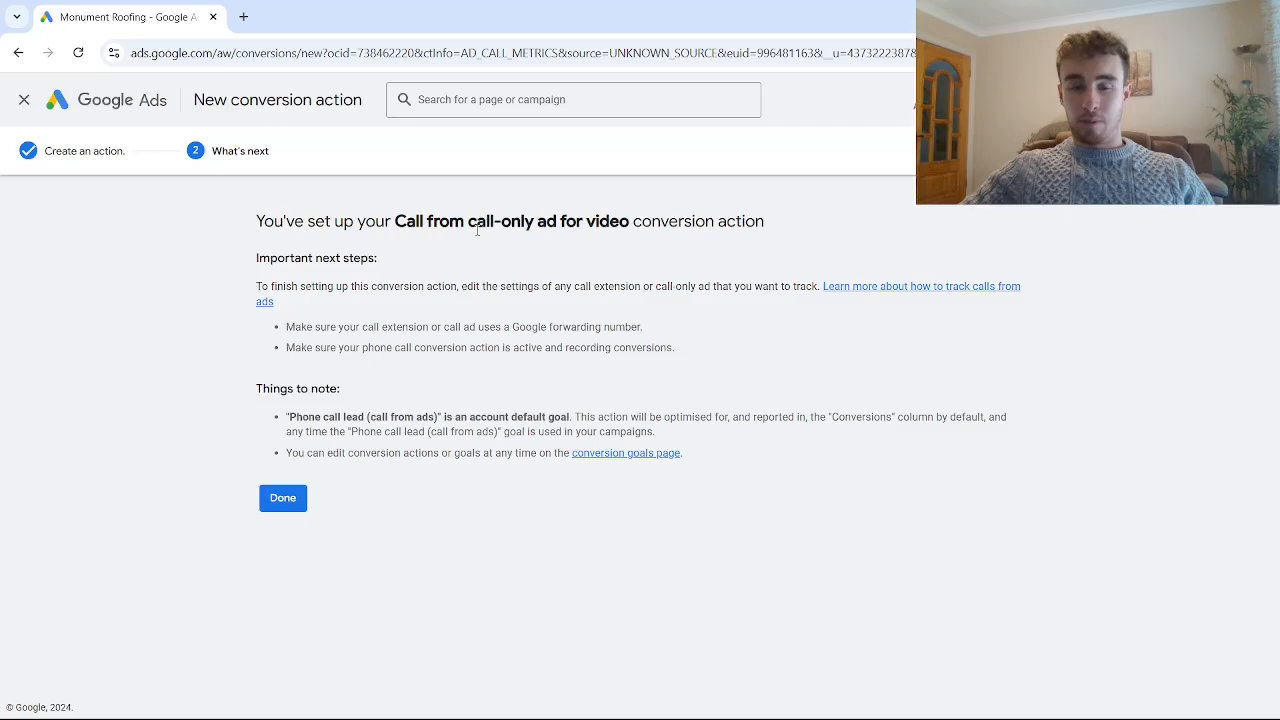
pyautogui.click(285, 499)
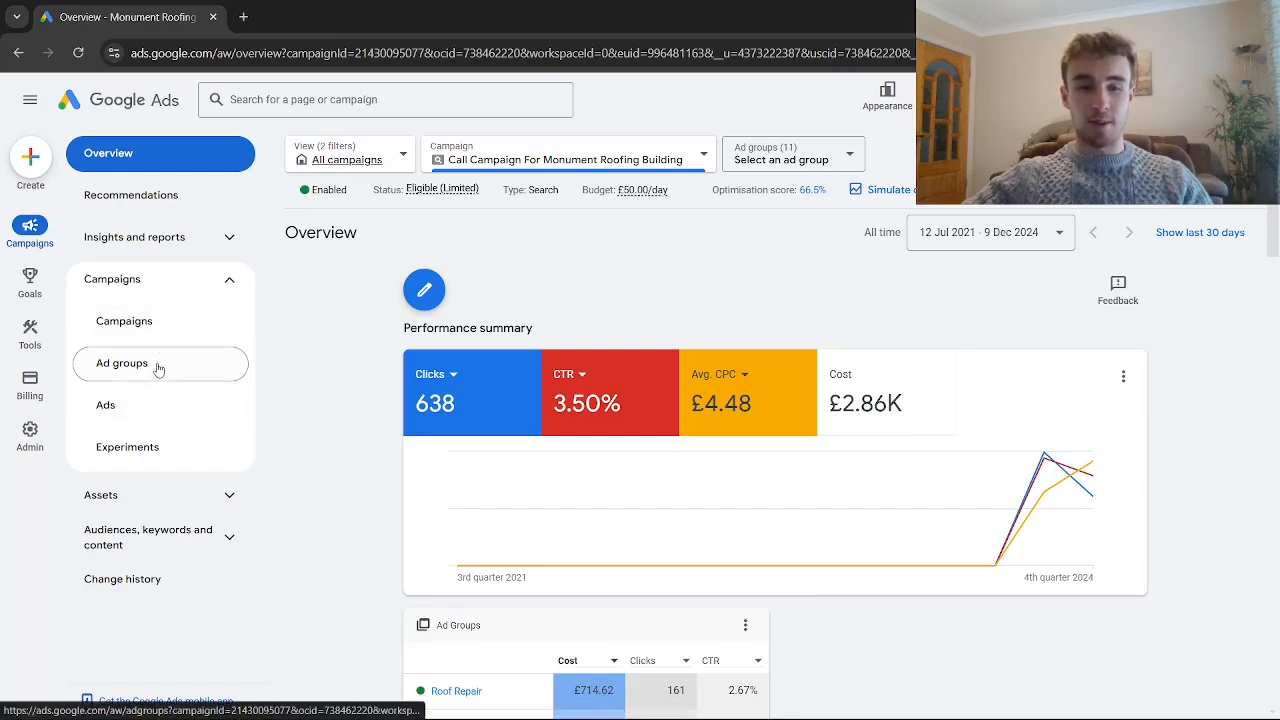
# - Open the campaign's first Roof Repair call ad for editing and find its conversion action setting
pyautogui.click(142, 404)
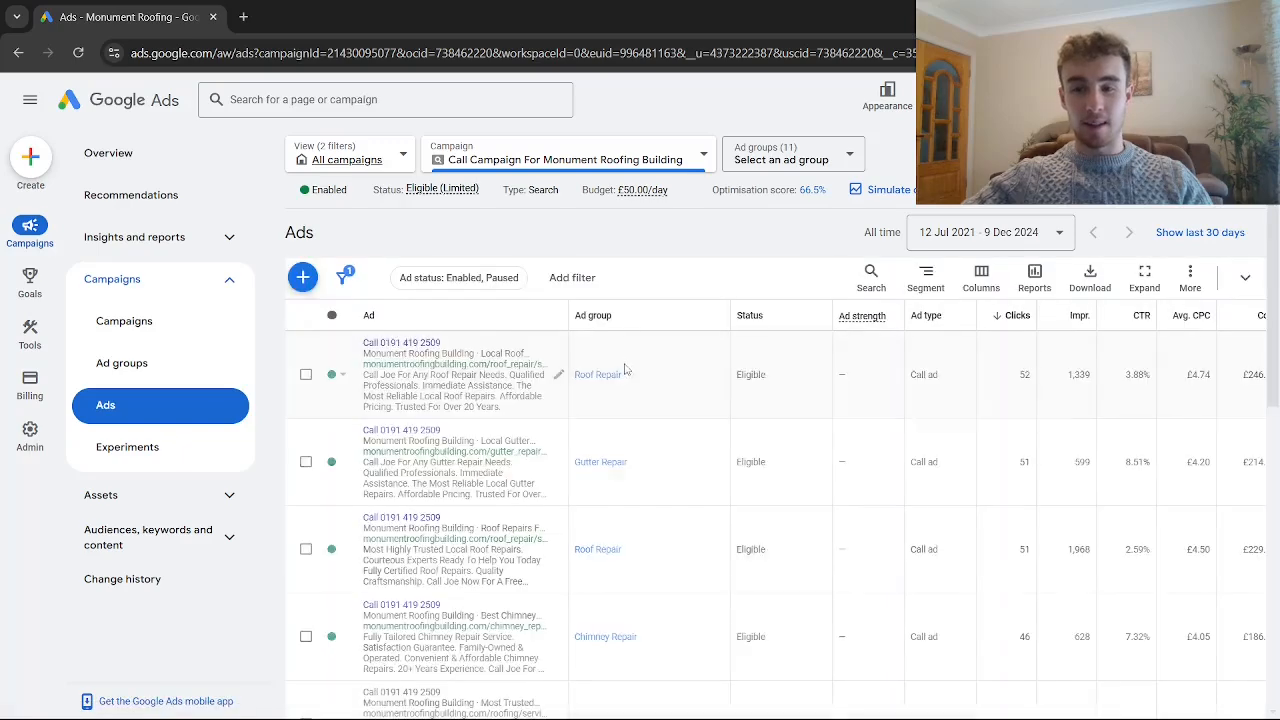
pyautogui.click(558, 374)
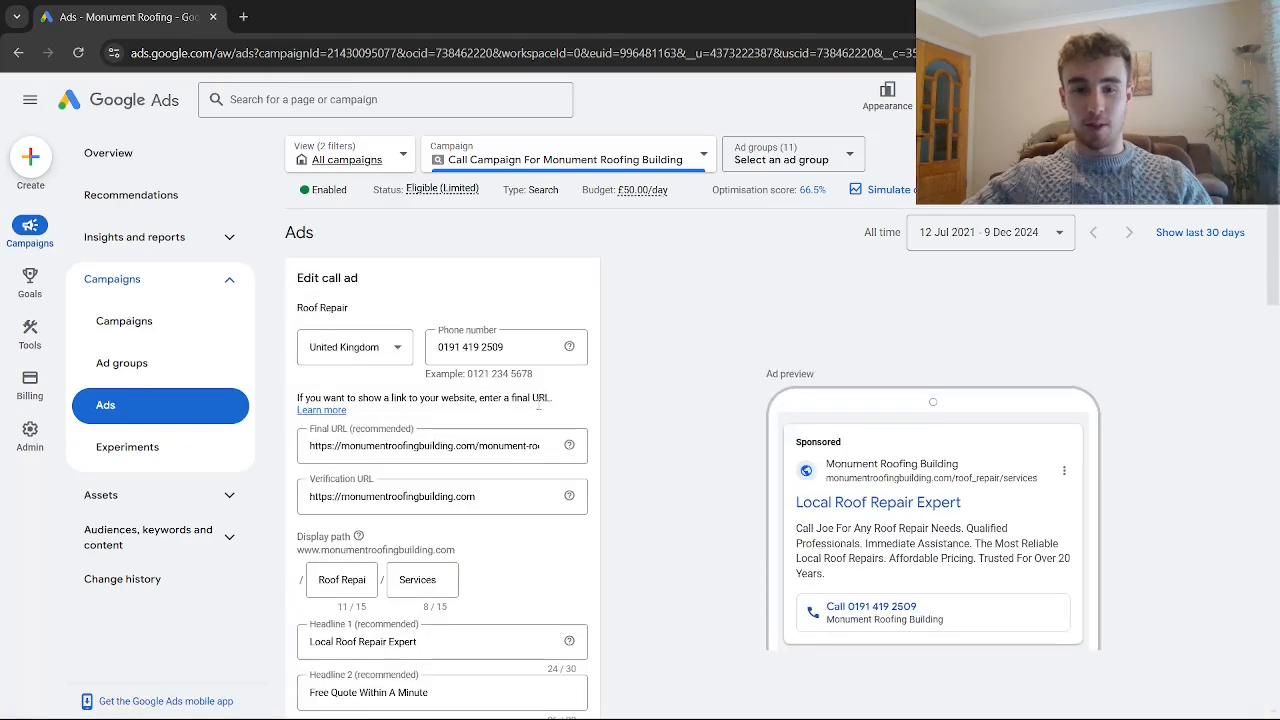
pyautogui.scroll(-5, 538, 403)
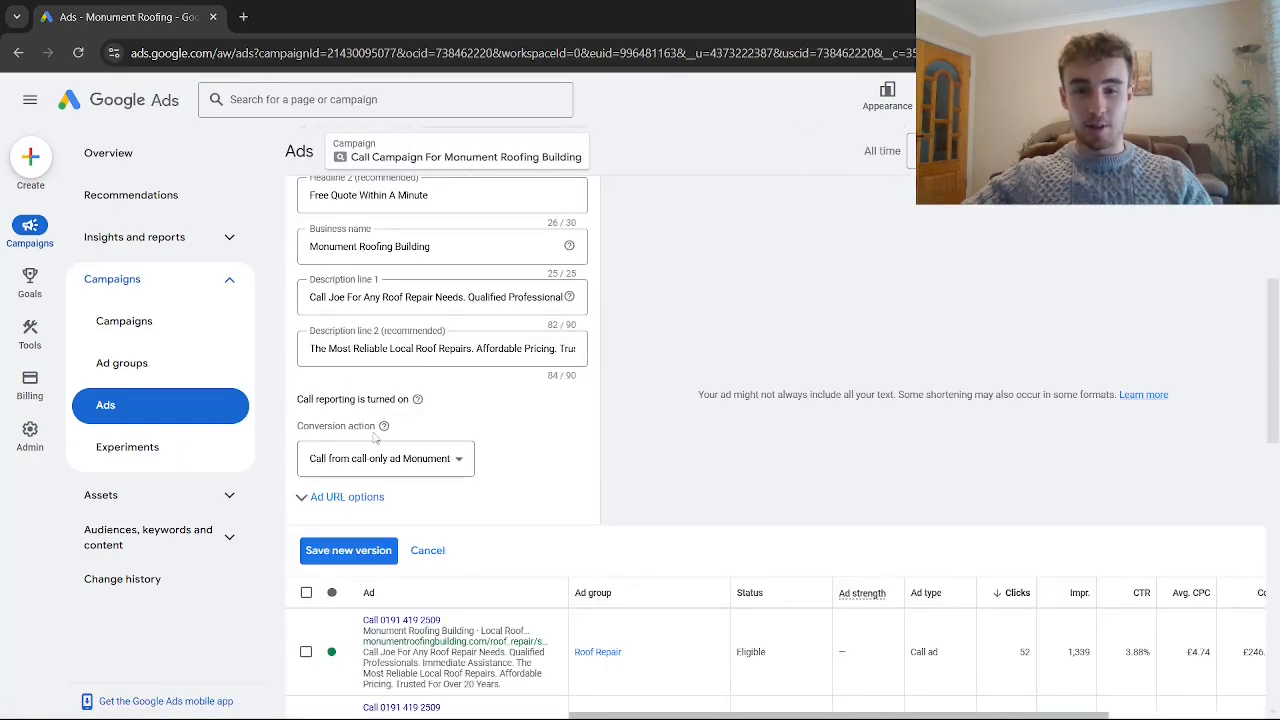
pyautogui.scroll(-1, 328, 428)
pyautogui.scroll(1, 329, 427)
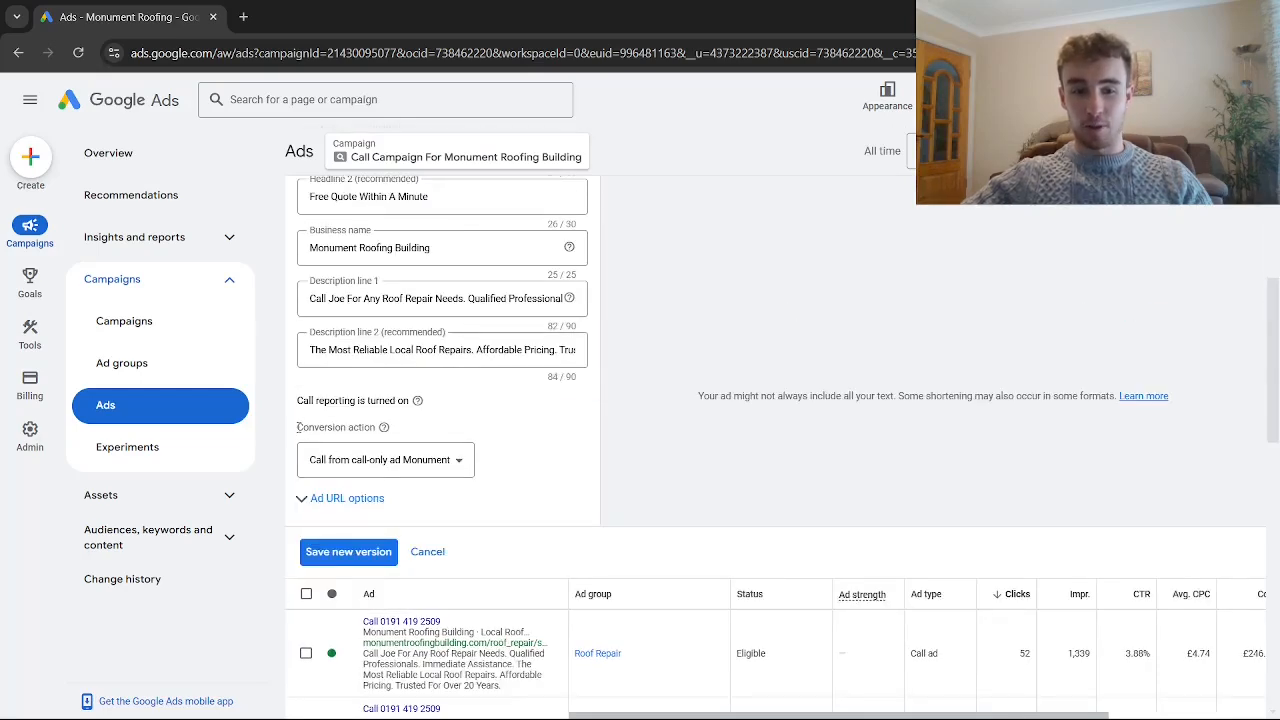
# - Select "Call from call-only ad for video" as the Roof Repair ad's conversion action, and discard the edit
pyautogui.click(358, 459)
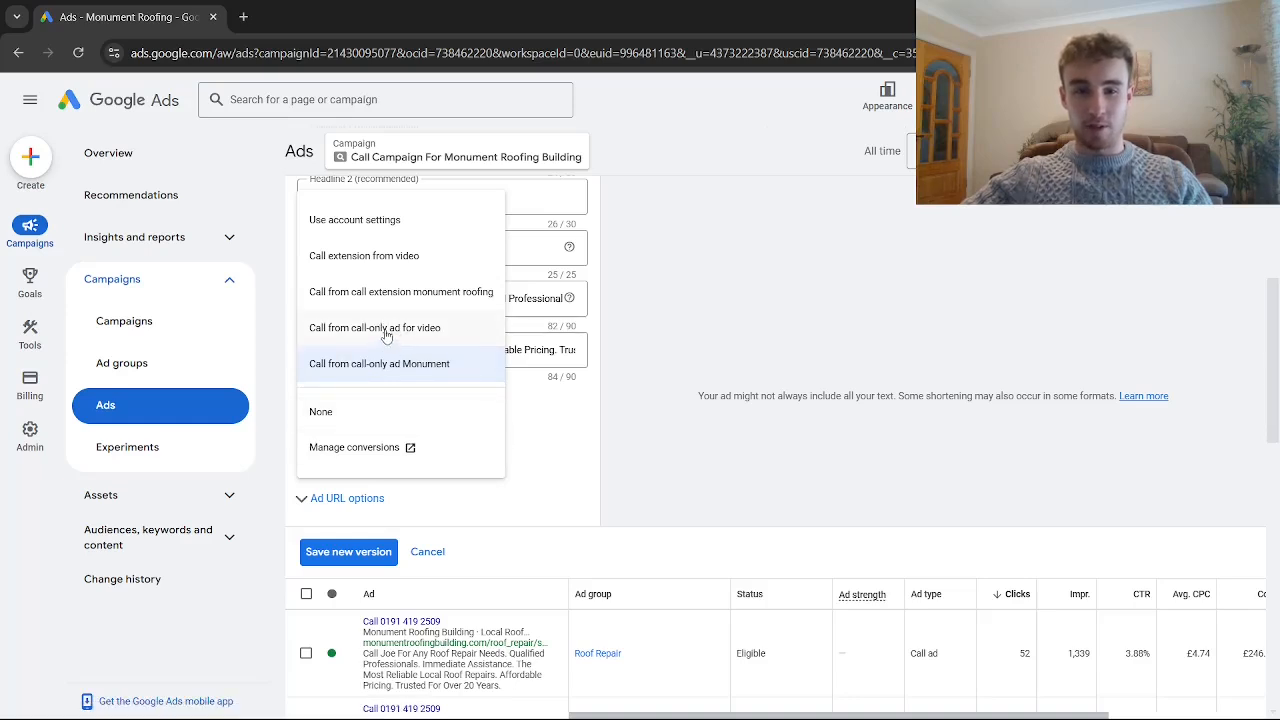
pyautogui.click(331, 332)
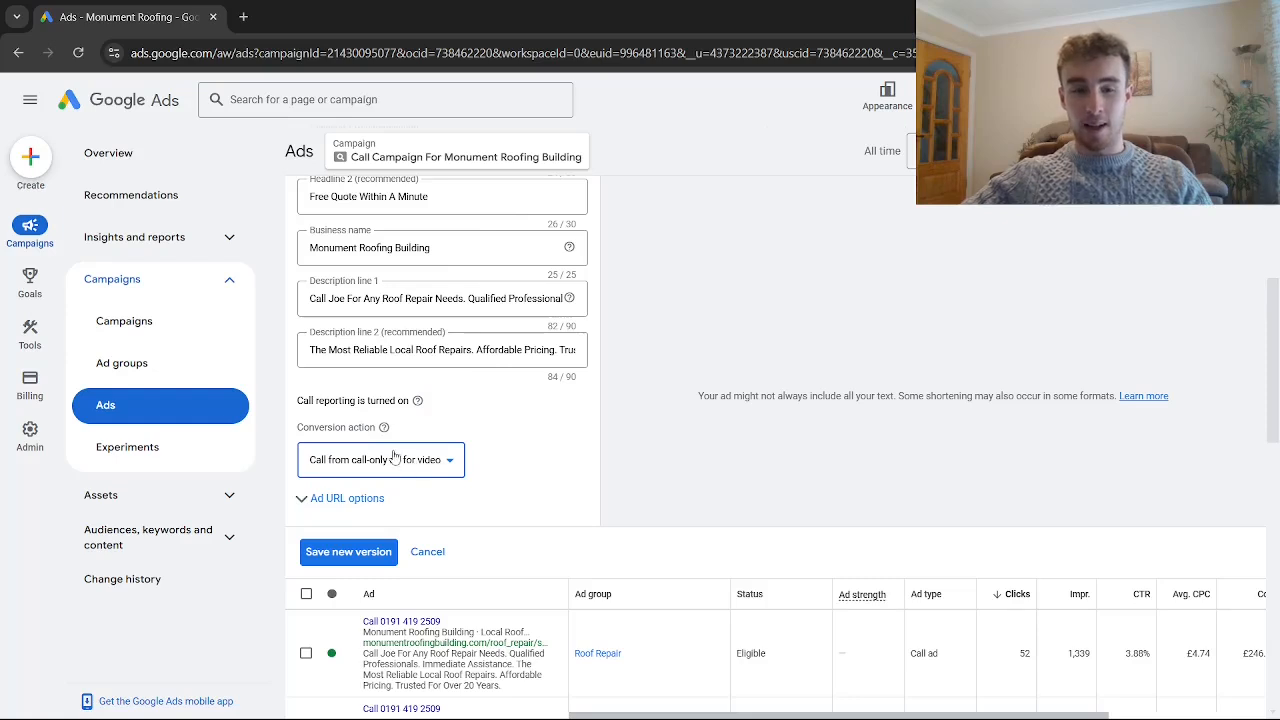
pyautogui.click(399, 469)
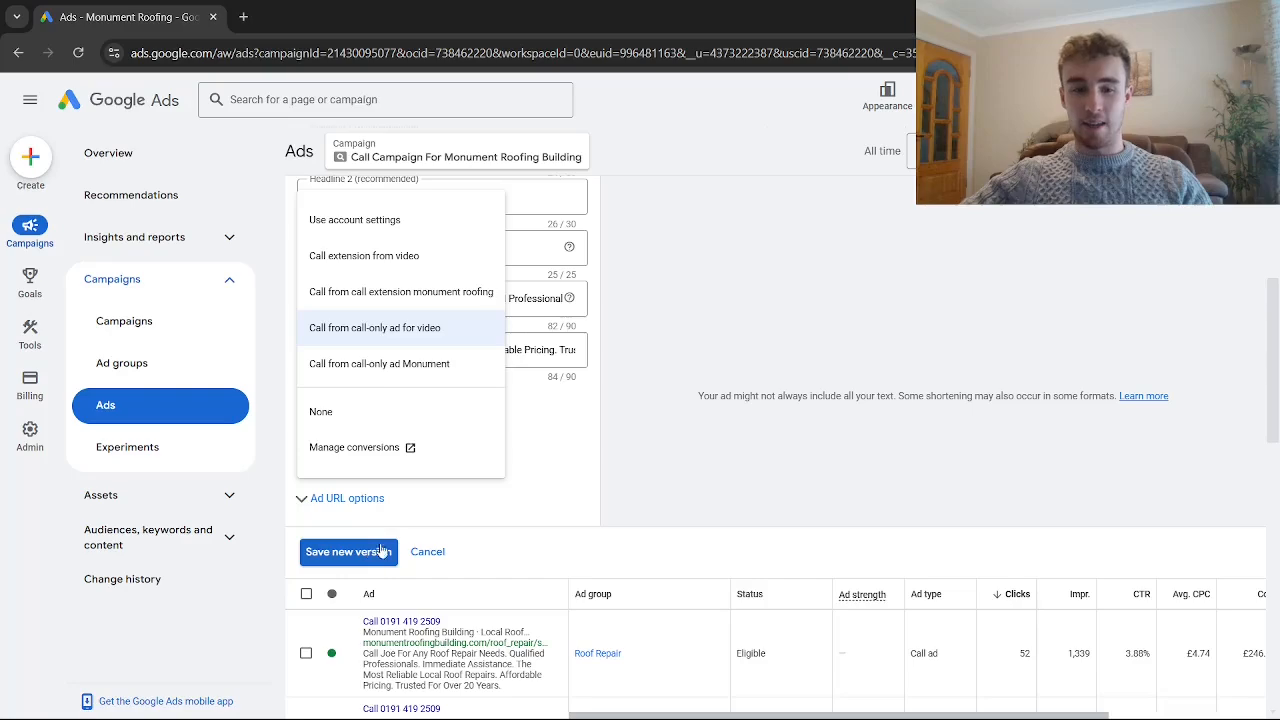
pyautogui.click(418, 555)
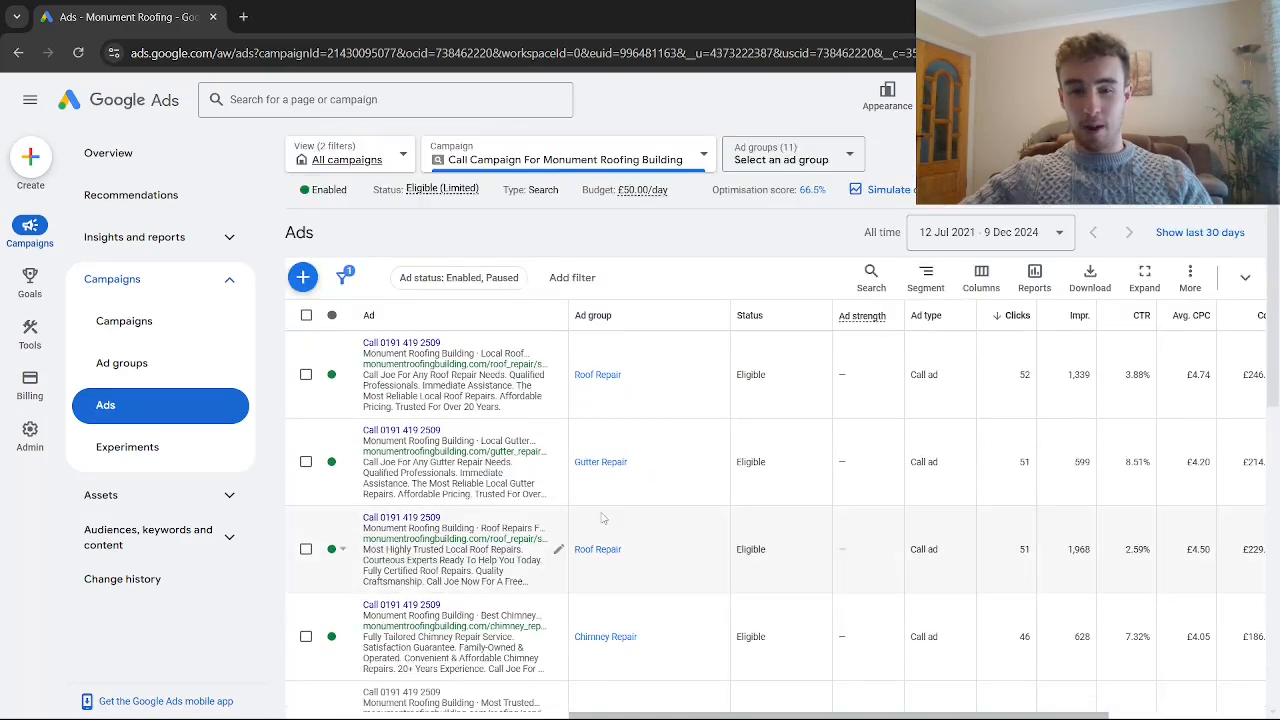
# - Look through the campaign's list of call ads and return to the campaign overview
pyautogui.scroll(-3, 604, 521)
pyautogui.scroll(5, 604, 521)
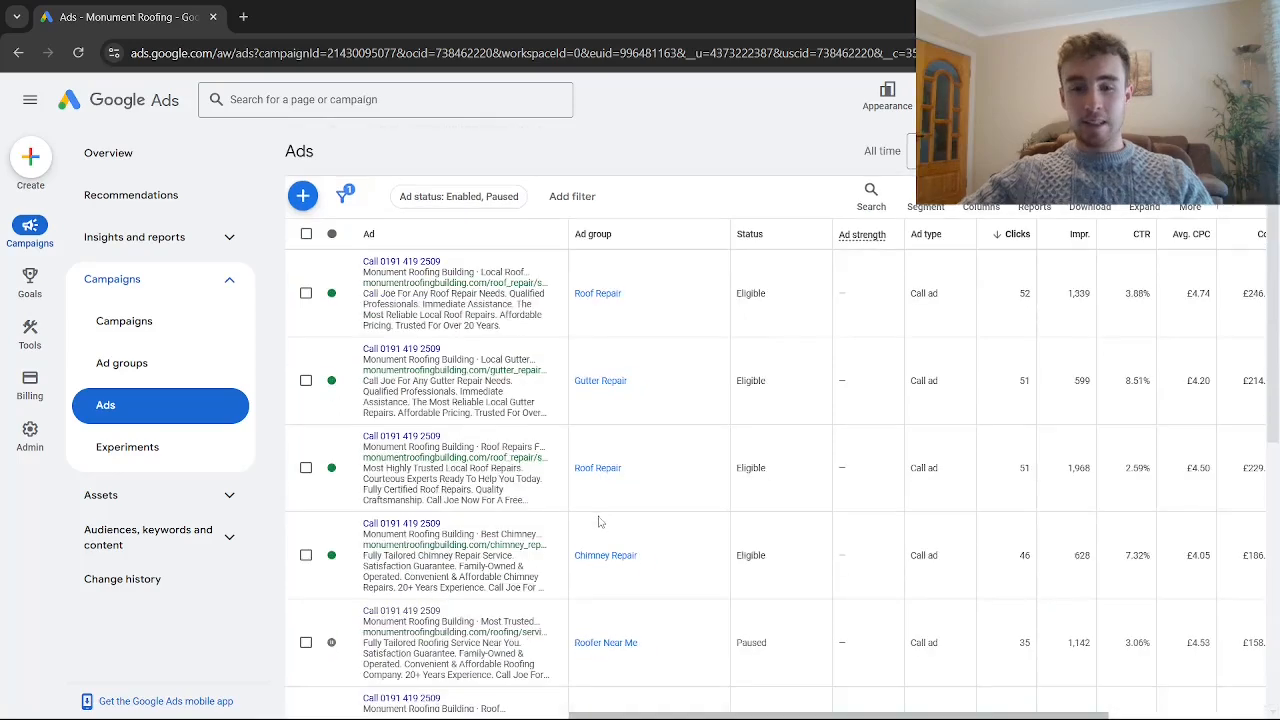
pyautogui.scroll(-2, 562, 510)
pyautogui.scroll(2, 560, 512)
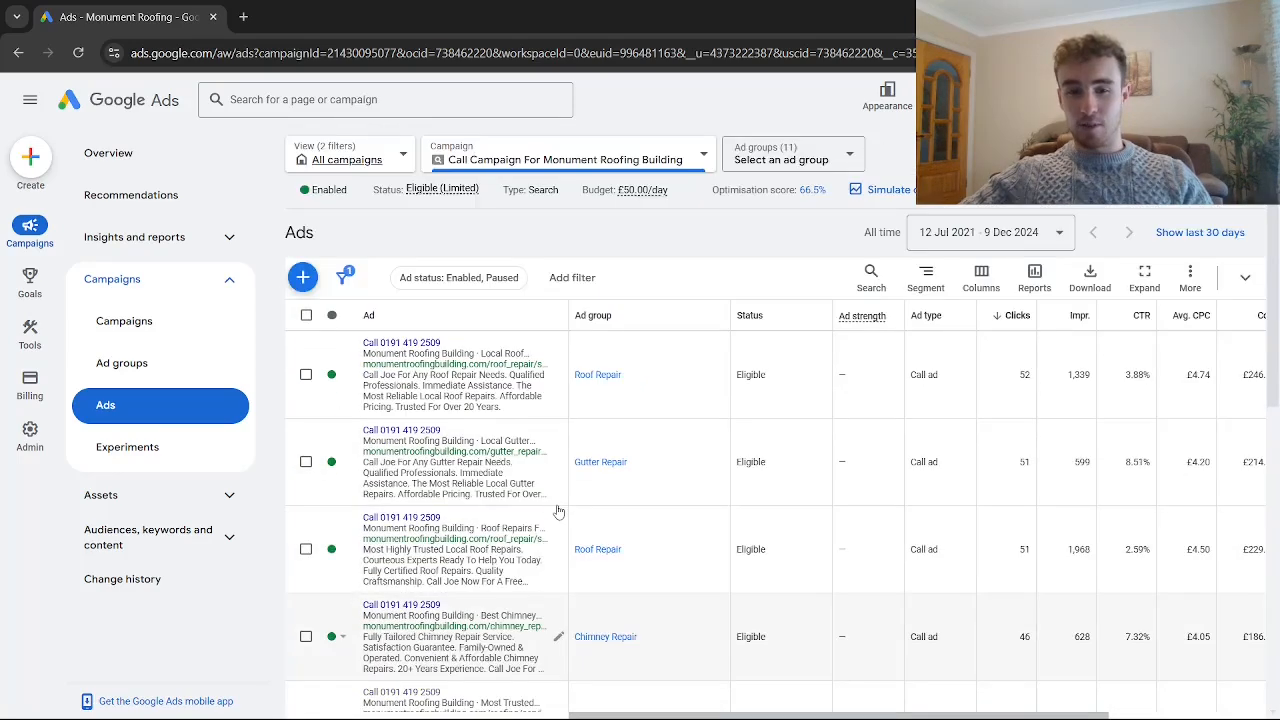
pyautogui.scroll(-1, 555, 513)
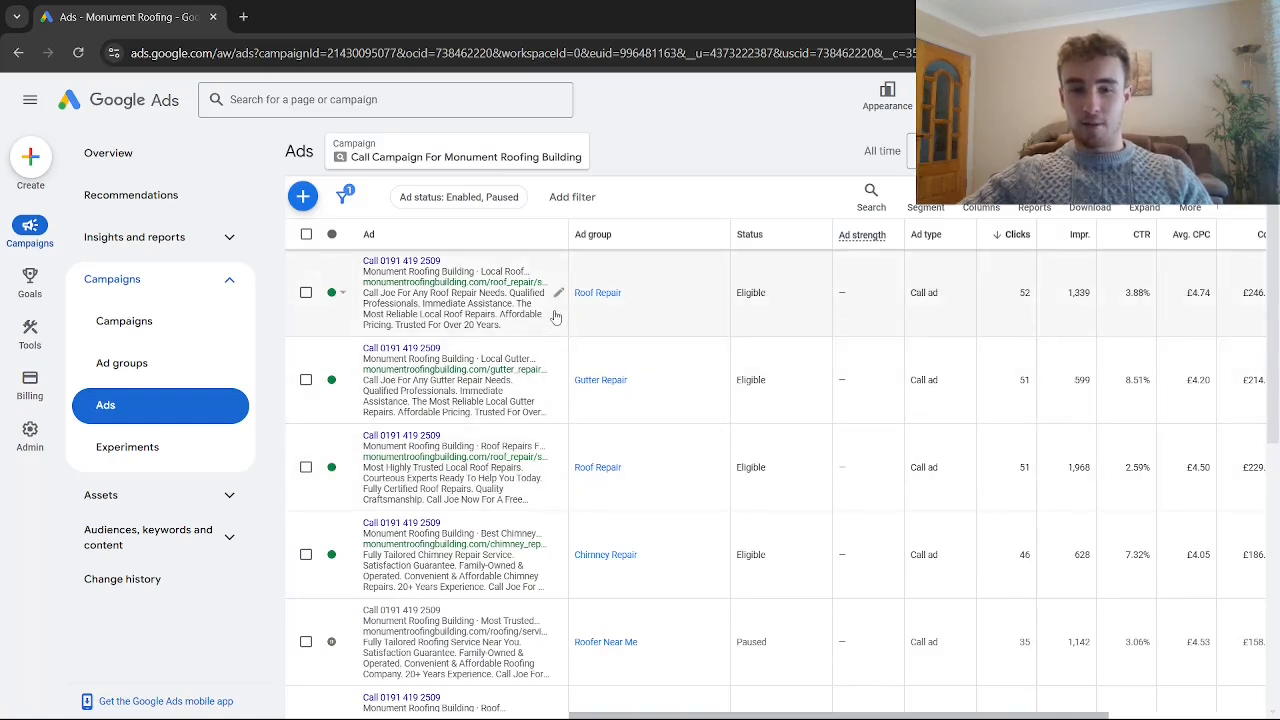
pyautogui.moveTo(29, 298)
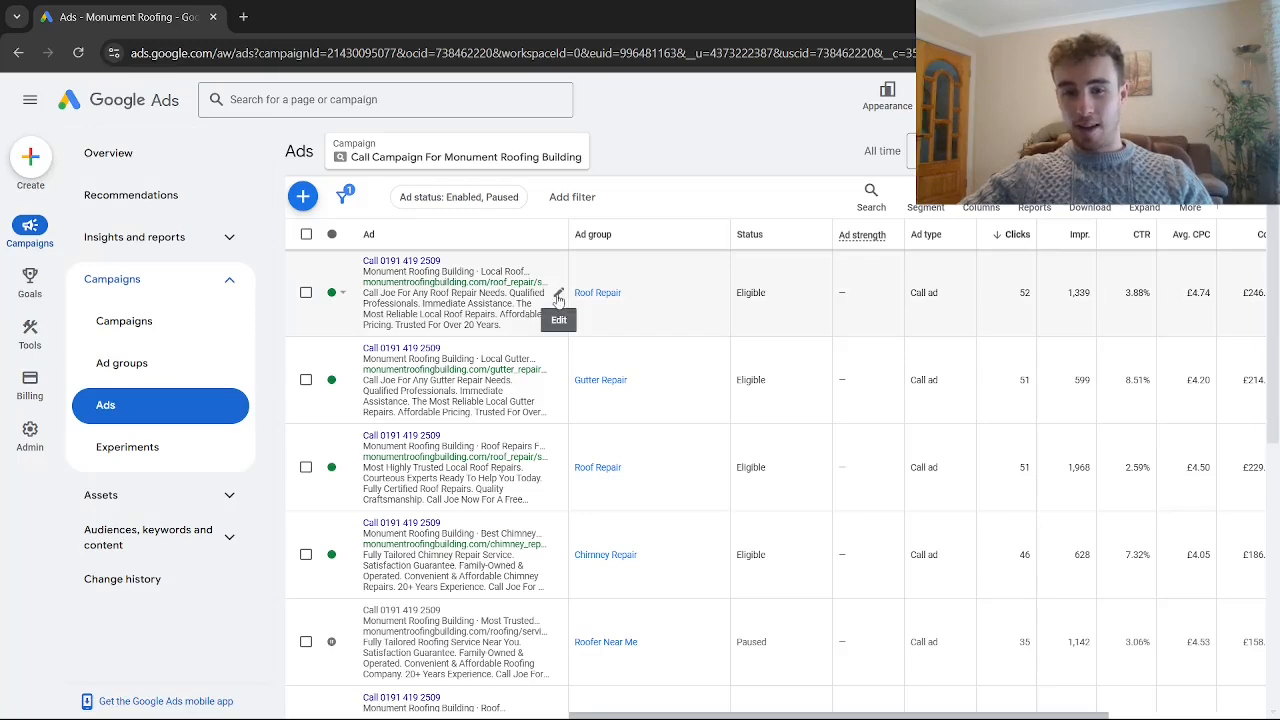
pyautogui.scroll(-3, 557, 330)
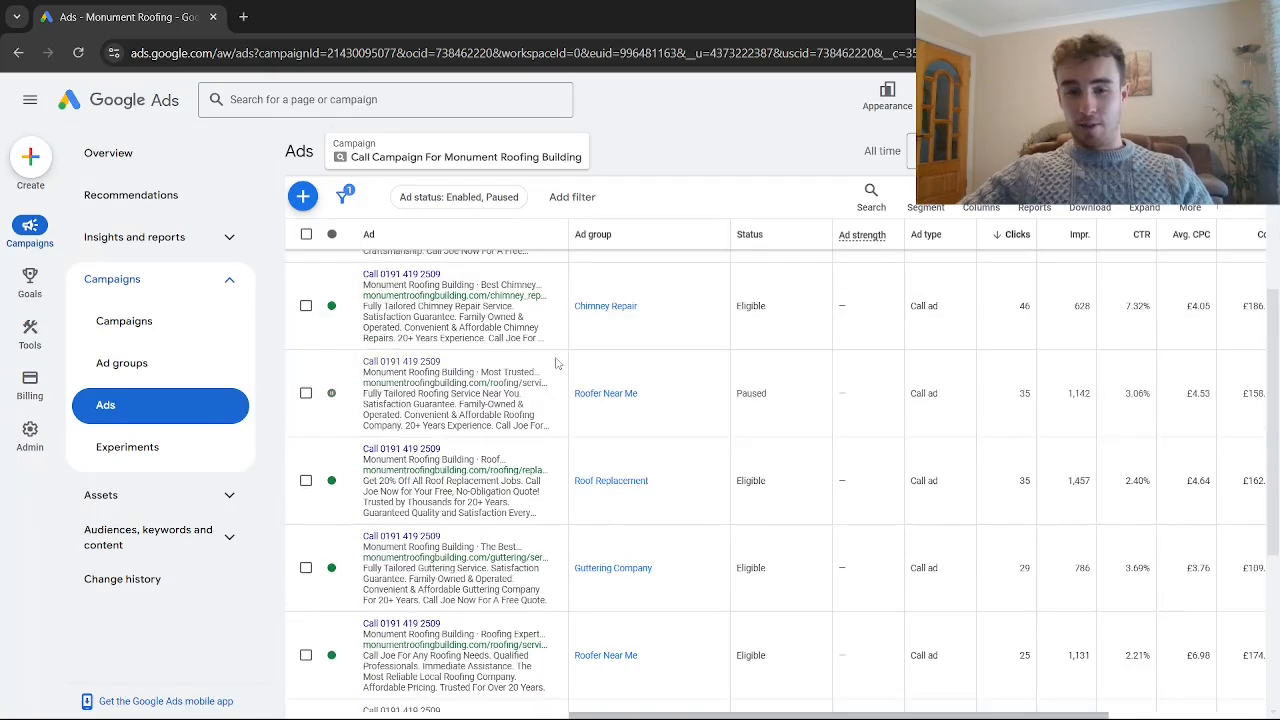
pyautogui.scroll(3, 557, 363)
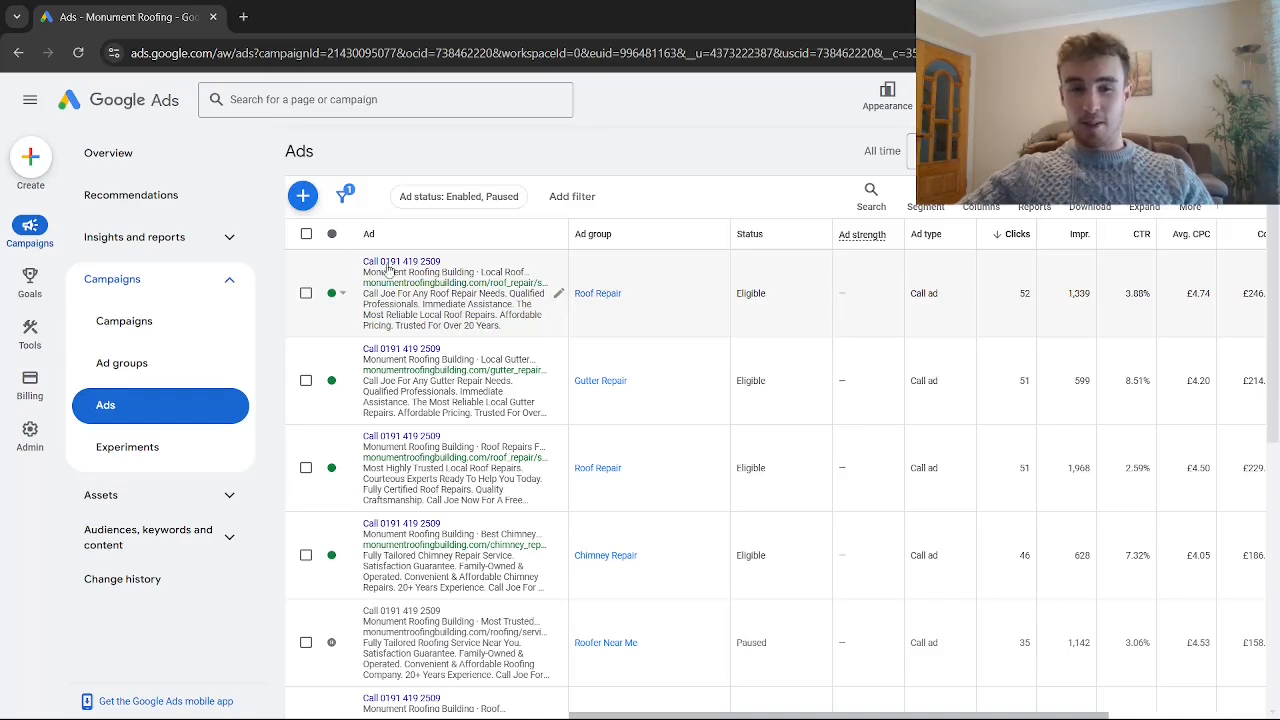
pyautogui.click(160, 155)
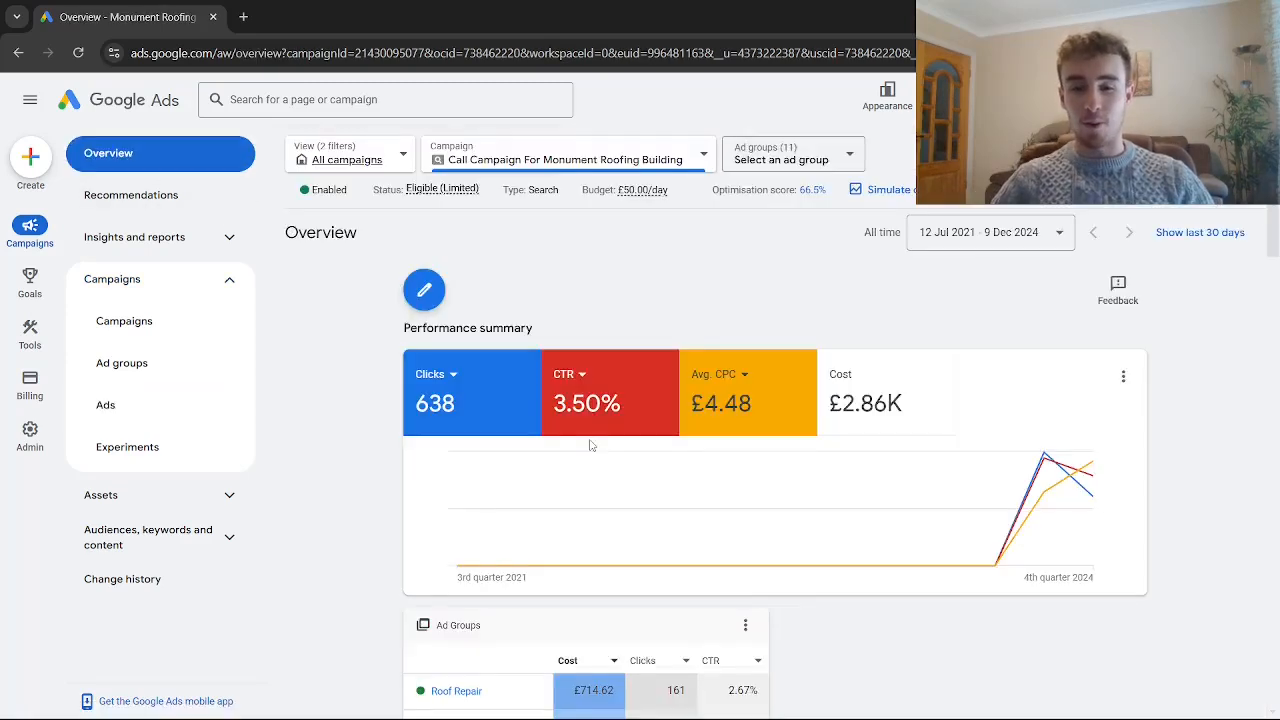